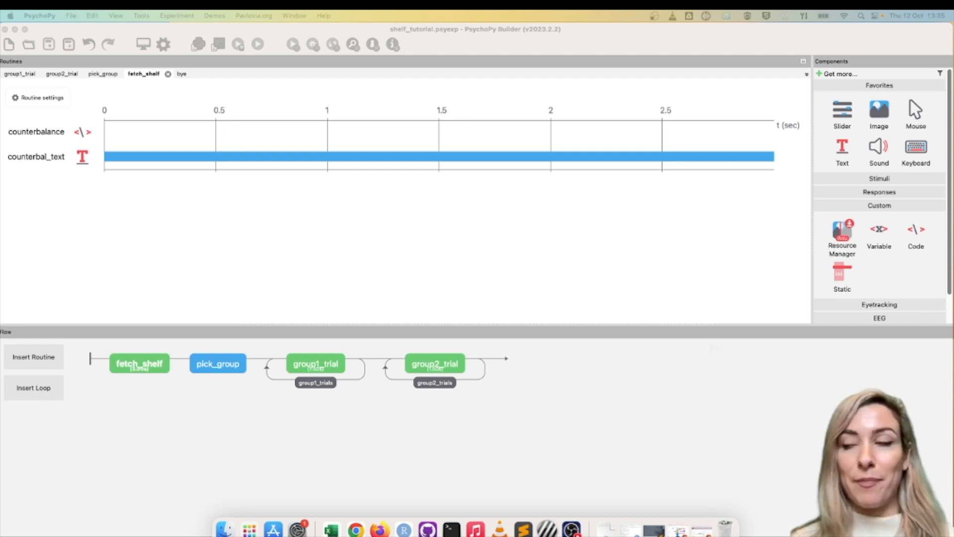
# Switch to Chrome and run the shelf_tutorial experiment from its Pavlovia page, accepting the prefilled participant value.
pyautogui.click(356, 529)
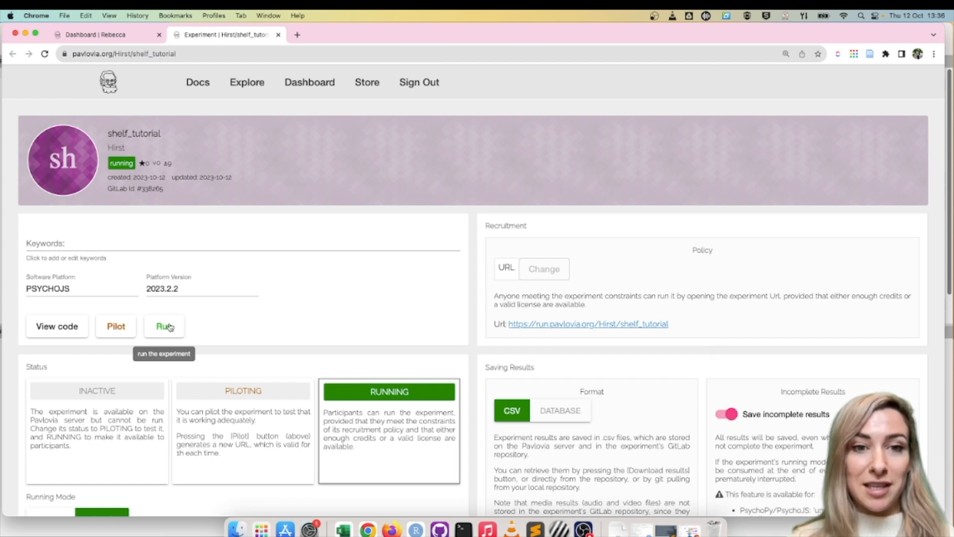
pyautogui.click(167, 325)
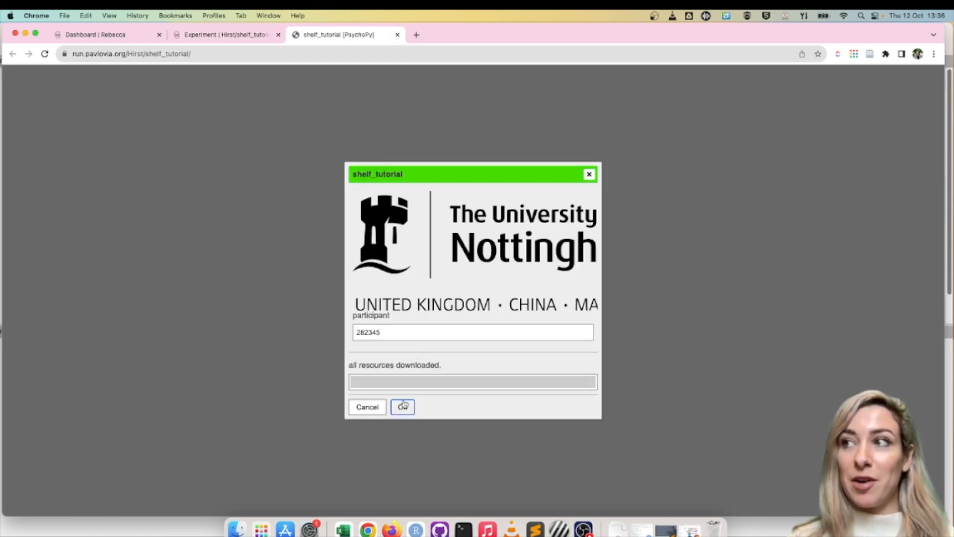
pyautogui.click(402, 406)
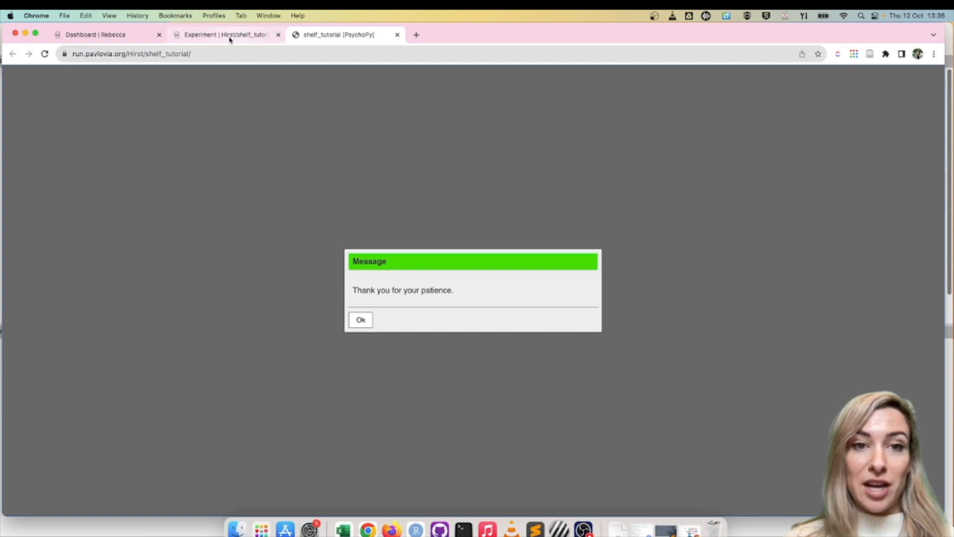
# Refresh the Pavlovia dashboard's shelf records to examine the my_groups entry for shelf_tutorial.
pyautogui.click(118, 35)
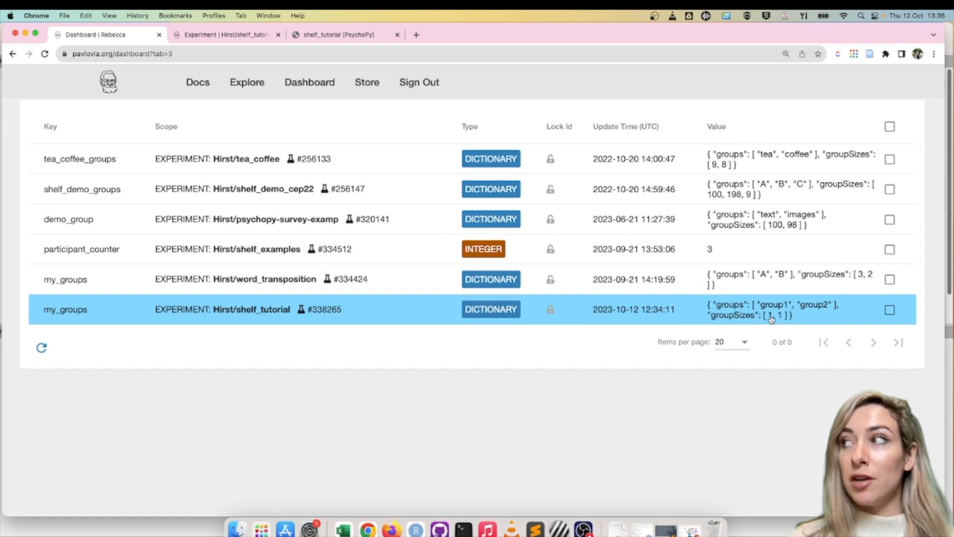
pyautogui.click(41, 349)
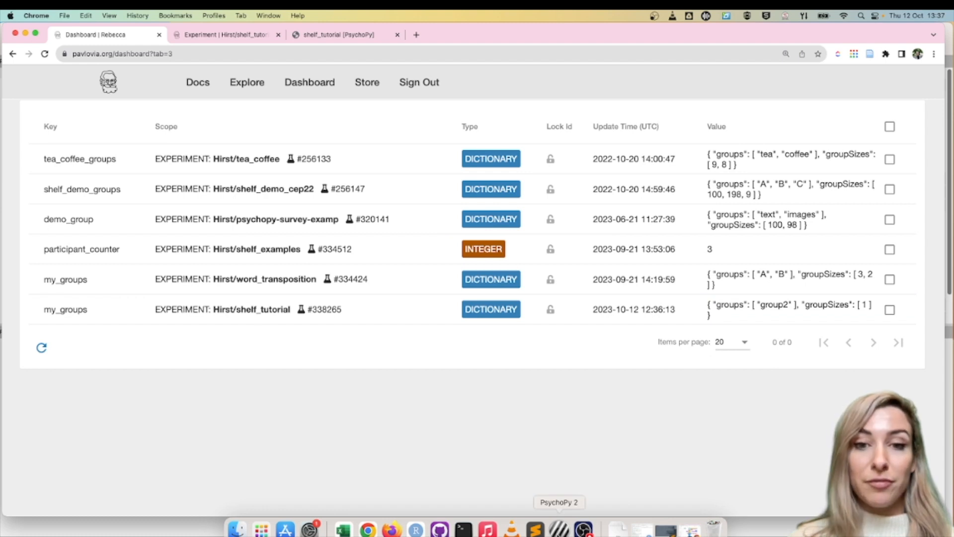
# Switch back to PsychoPy Builder and examine how counterbal_text in the fetch_shelf routine uses counterbal.group and counterbal.finished.
pyautogui.click(559, 527)
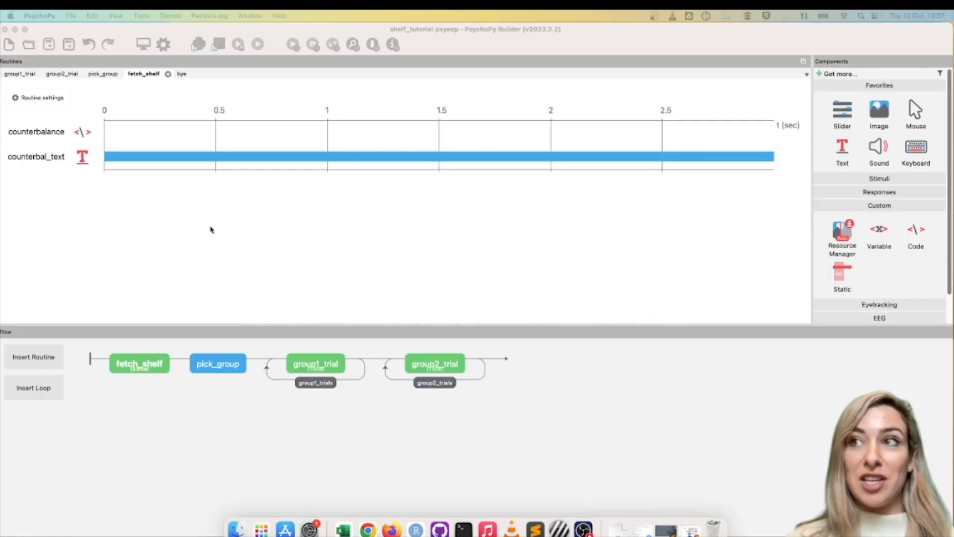
pyautogui.click(138, 363)
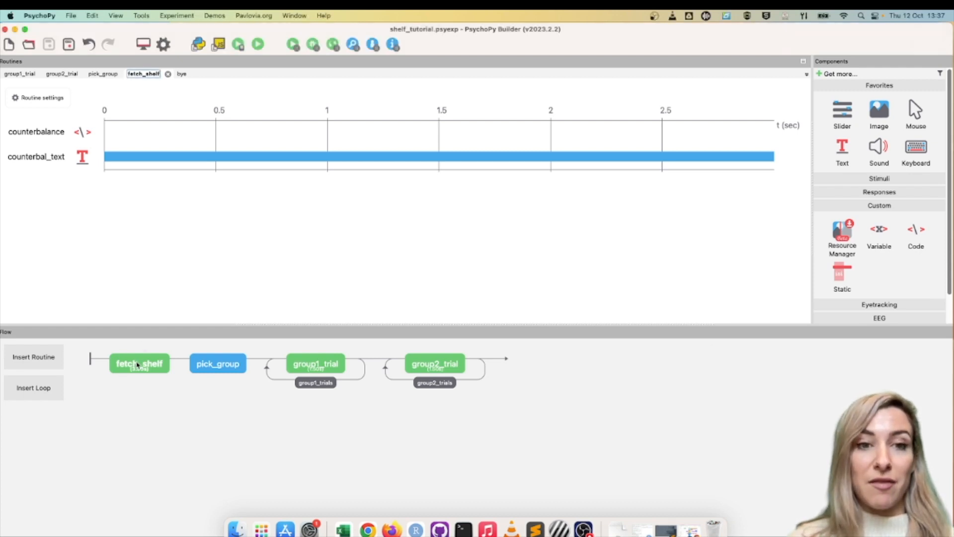
pyautogui.click(82, 157)
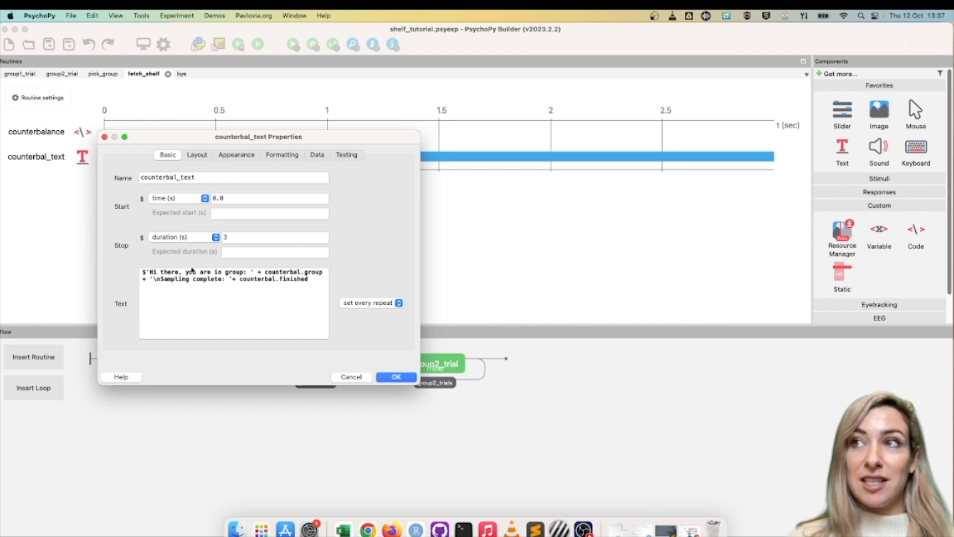
pyautogui.moveTo(264, 272); pyautogui.dragTo(325, 274)
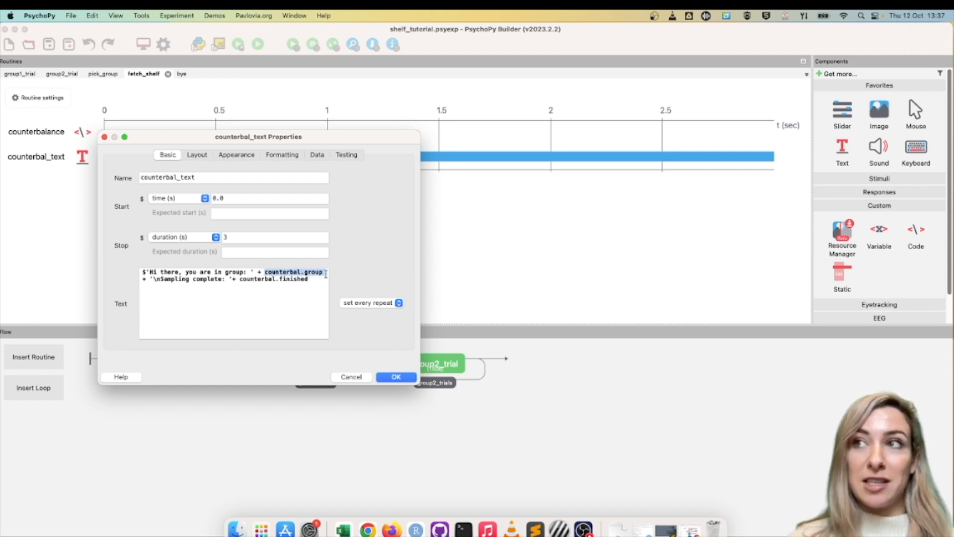
pyautogui.moveTo(160, 279); pyautogui.dragTo(308, 279)
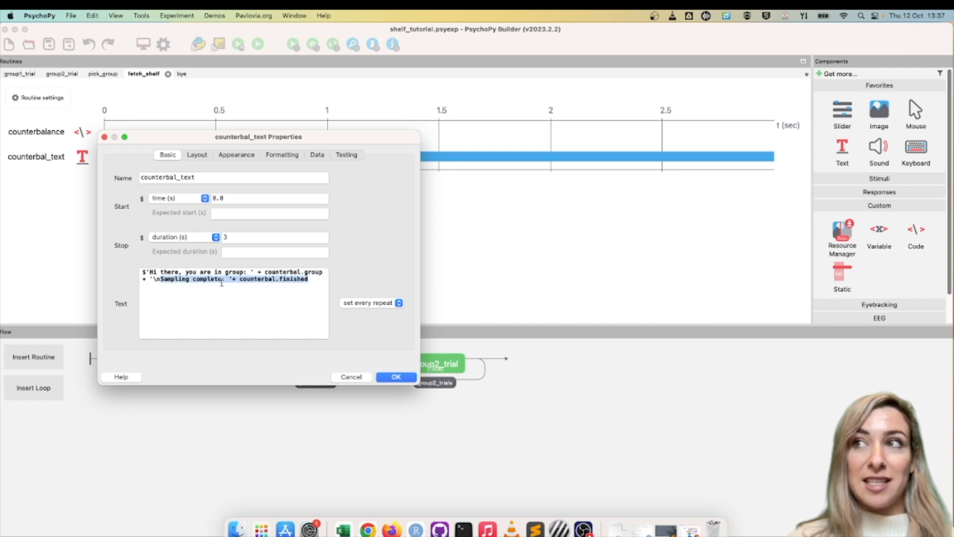
pyautogui.click(257, 281)
pyautogui.moveTo(240, 279); pyautogui.dragTo(315, 279)
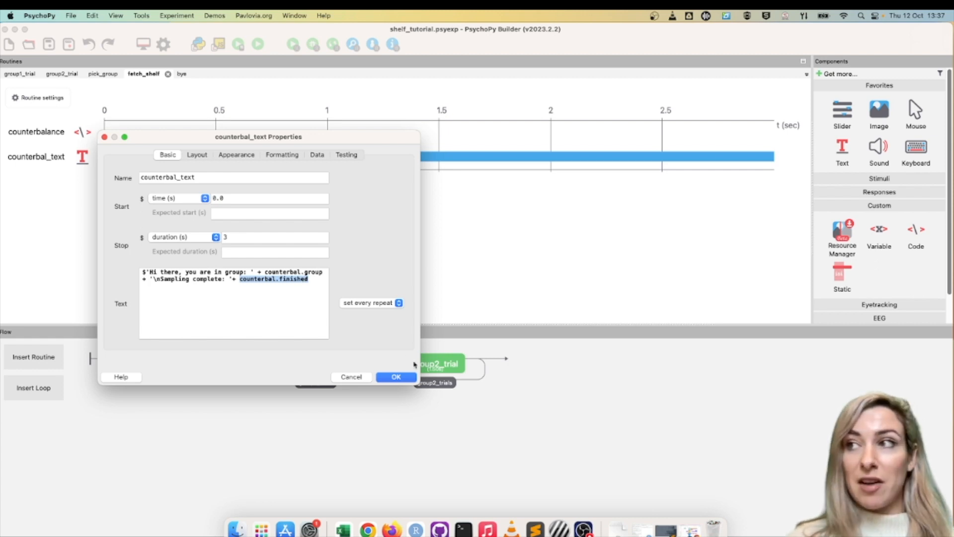
pyautogui.click(396, 377)
# Add a code component to fetch_shelf whose Begin Routine code sets show_task = 0 if counterbal.finished.
pyautogui.click(919, 233)
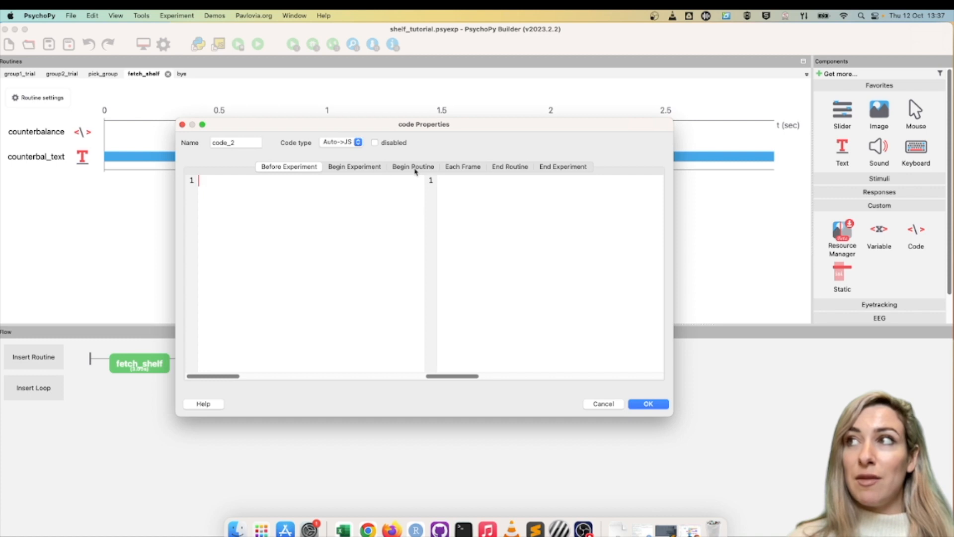
pyautogui.click(413, 167)
pyautogui.write('if counterbal.finished')
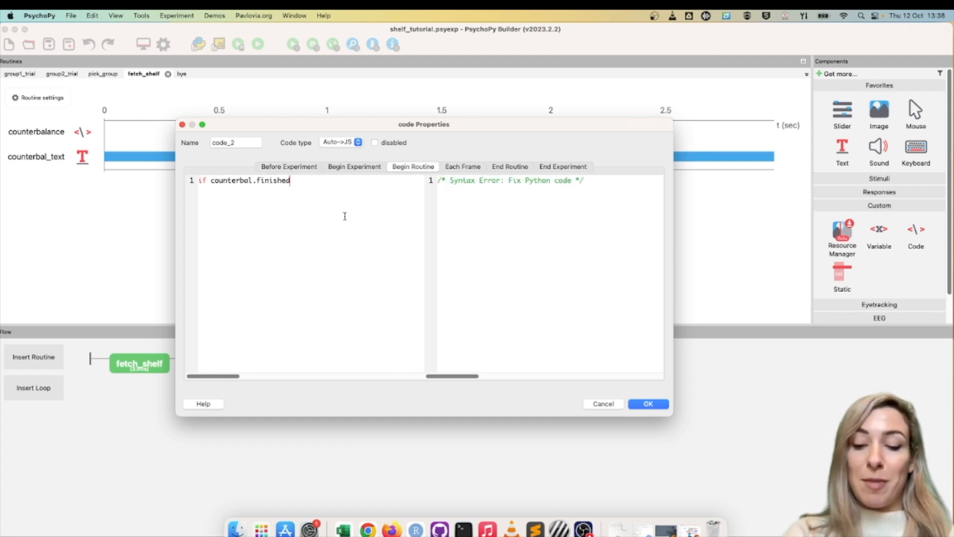
pyautogui.write(':')
pyautogui.press('Return')
pyautogui.write('sh')
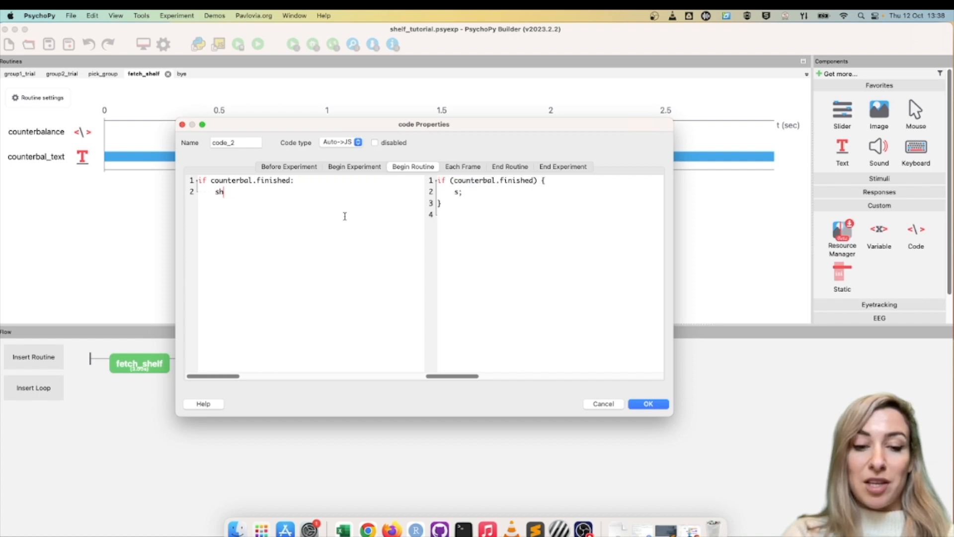
pyautogui.write('ow_task ')
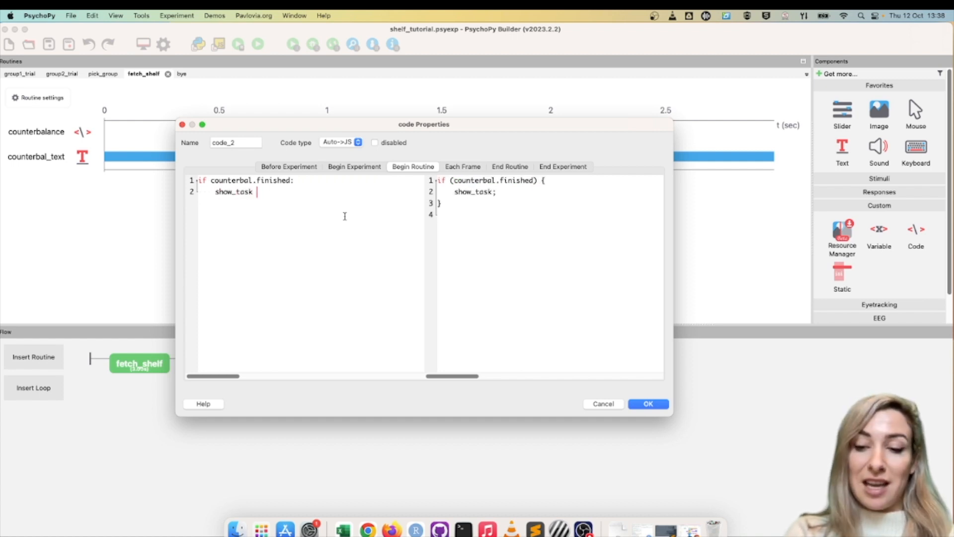
pyautogui.write('= 0')
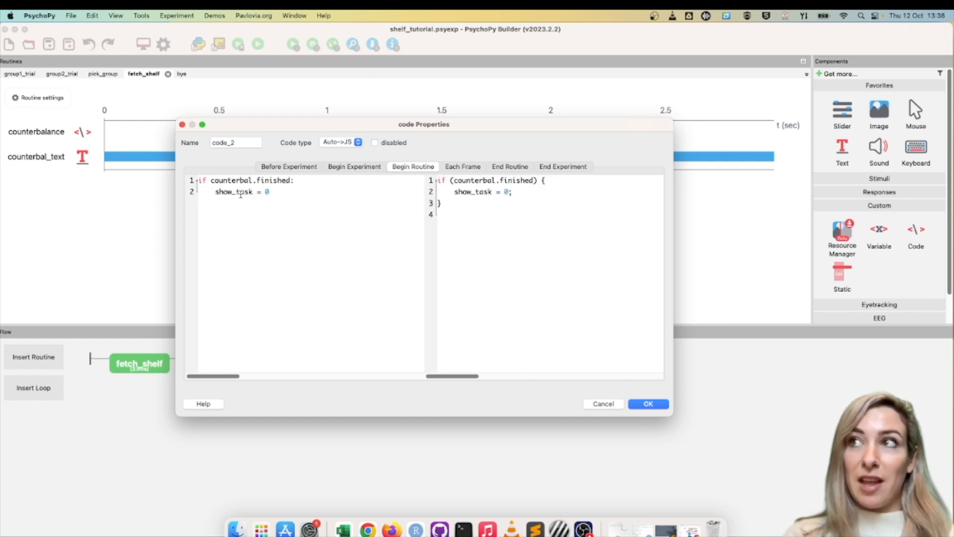
# Add the default line show_task = 1 above the if statement and accept the code component.
pyautogui.moveTo(282, 190); pyautogui.dragTo(218, 193)
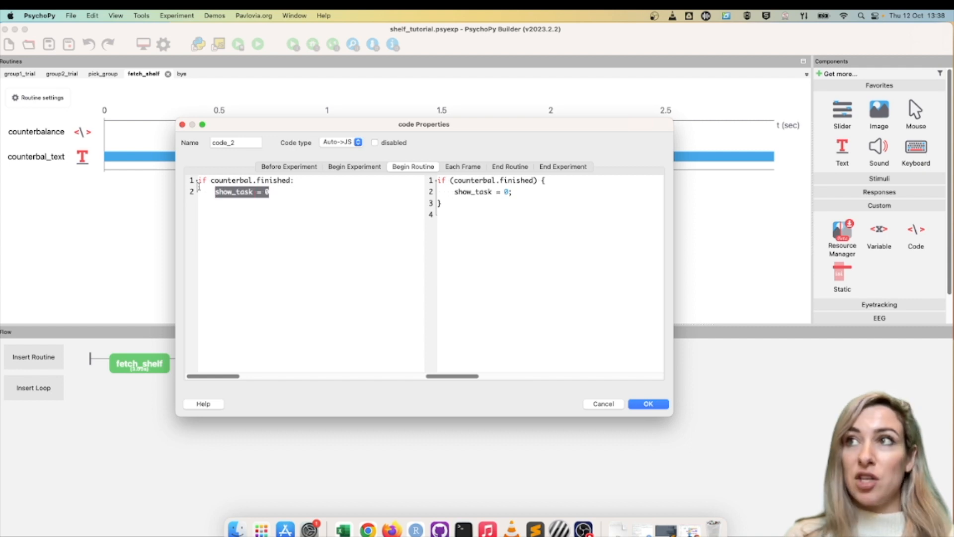
pyautogui.click(201, 181)
pyautogui.press('Return')
pyautogui.press('Up')
pyautogui.write('show_task = 0')
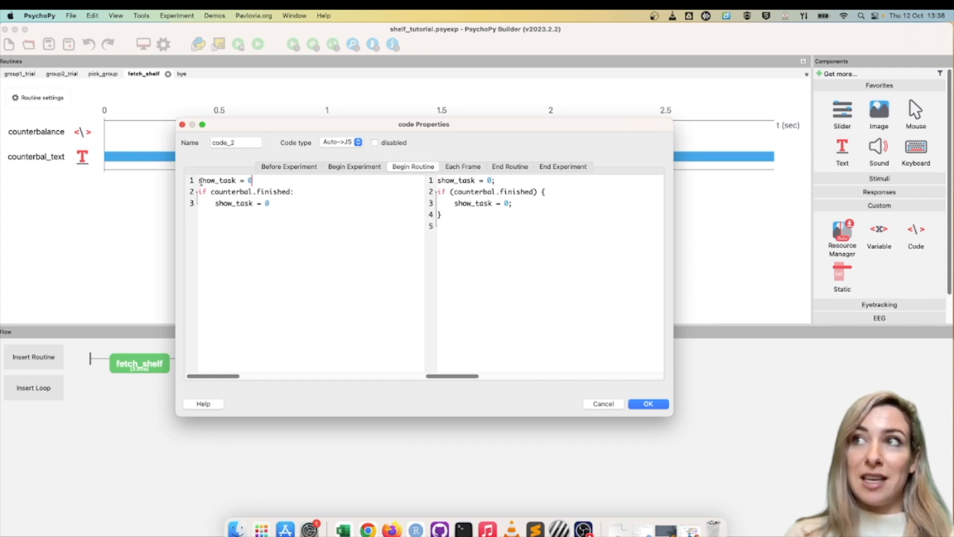
pyautogui.press('BackSpace')
pyautogui.write('1')
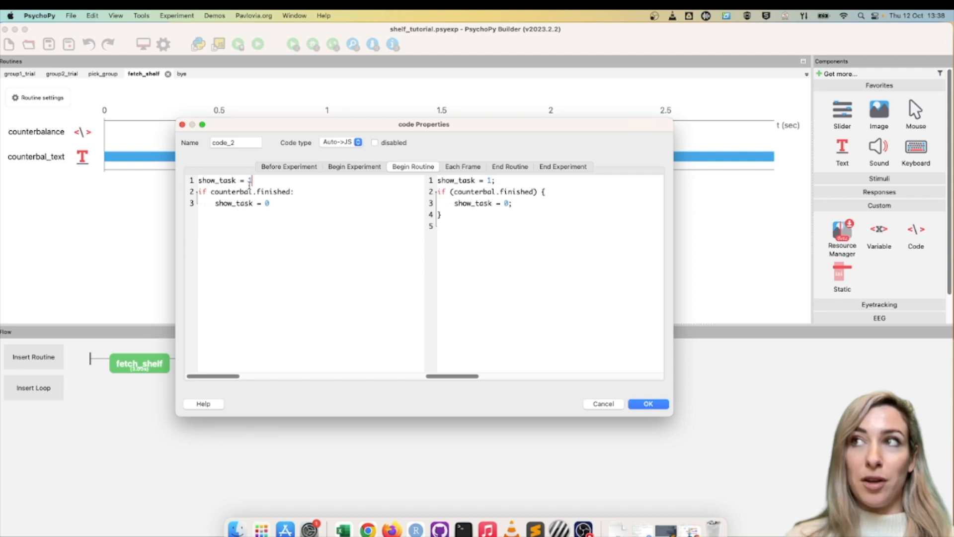
pyautogui.moveTo(251, 181); pyautogui.dragTo(175, 184)
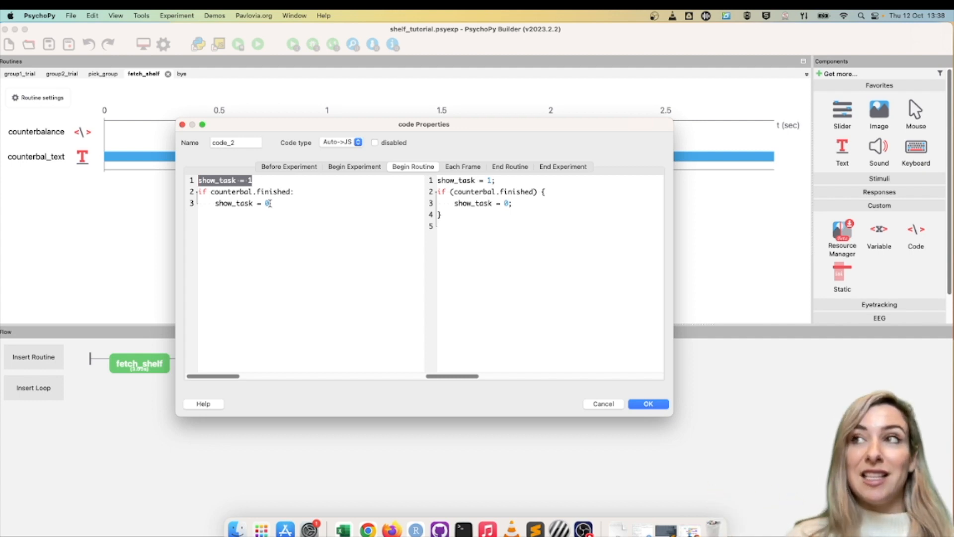
pyautogui.moveTo(253, 203); pyautogui.dragTo(215, 205)
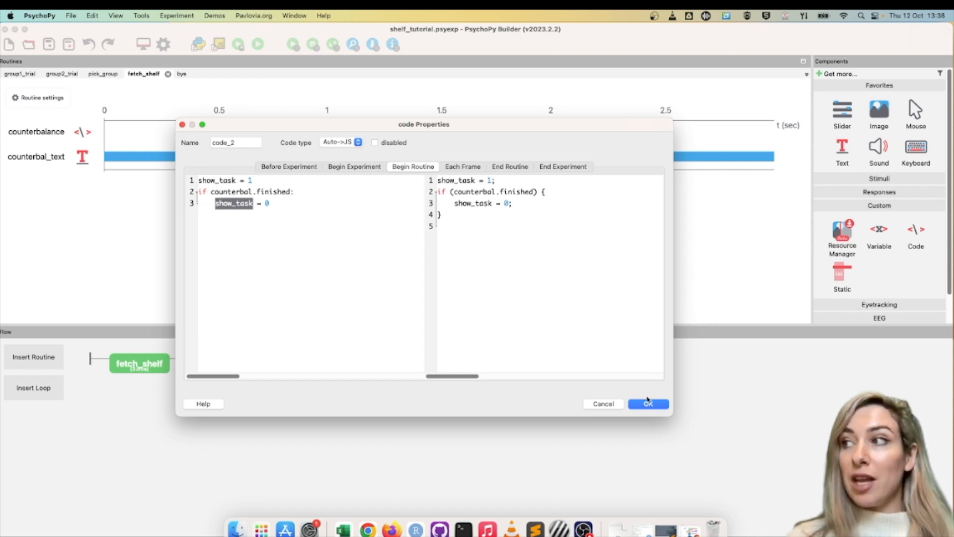
pyautogui.click(648, 404)
# Insert a loop in the flow from before pick_group to after the group2_trials loop, with nReps set to show_task.
pyautogui.click(40, 388)
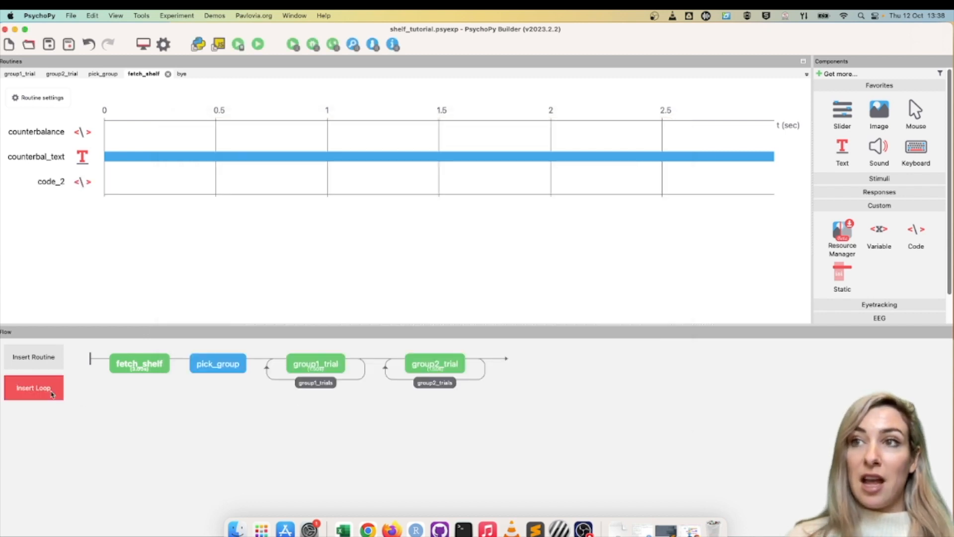
pyautogui.click(184, 367)
pyautogui.click(493, 371)
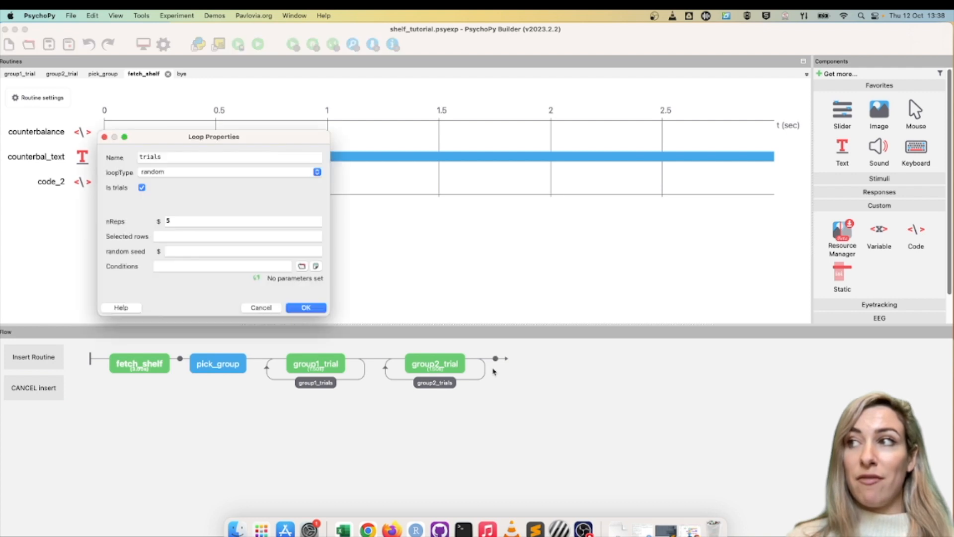
pyautogui.click(221, 222)
pyautogui.press('BackSpace')
pyautogui.write('show_task')
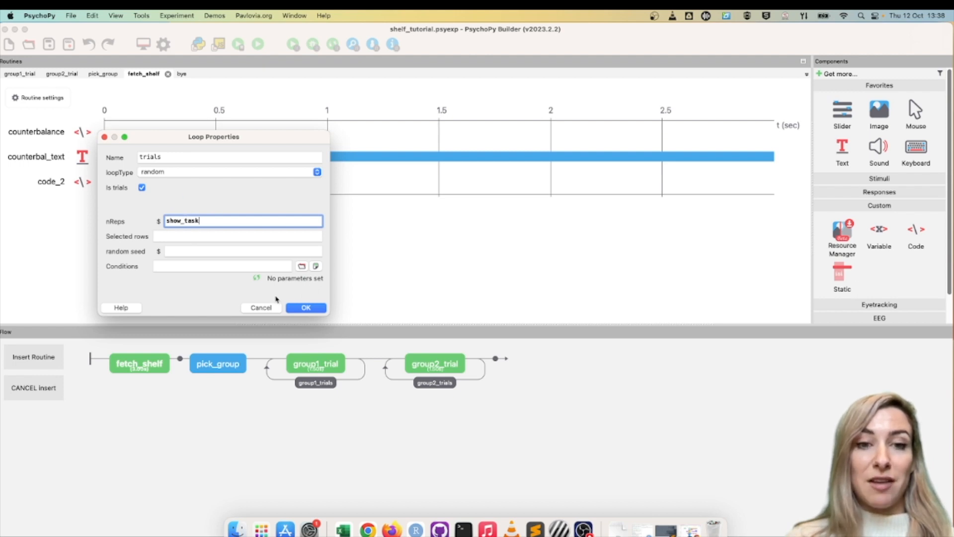
pyautogui.click(315, 310)
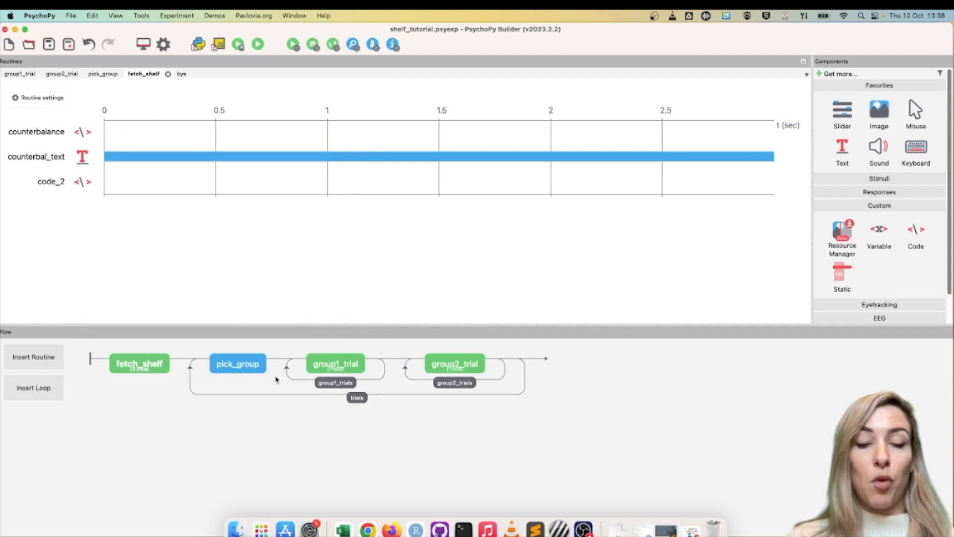
# Rename the new outer loop as skiptask.
pyautogui.click(362, 398)
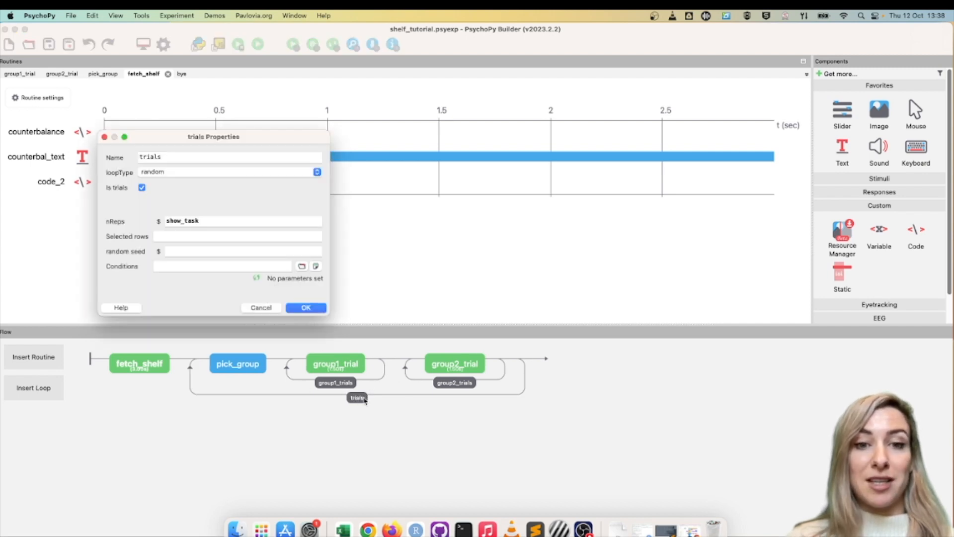
pyautogui.doubleClick(211, 157)
pyautogui.write('s')
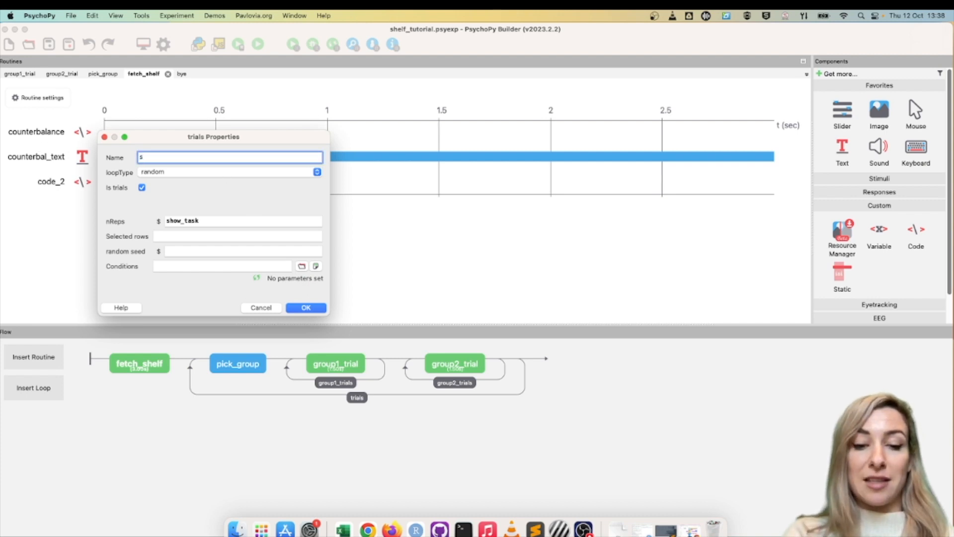
pyautogui.write('kiptask')
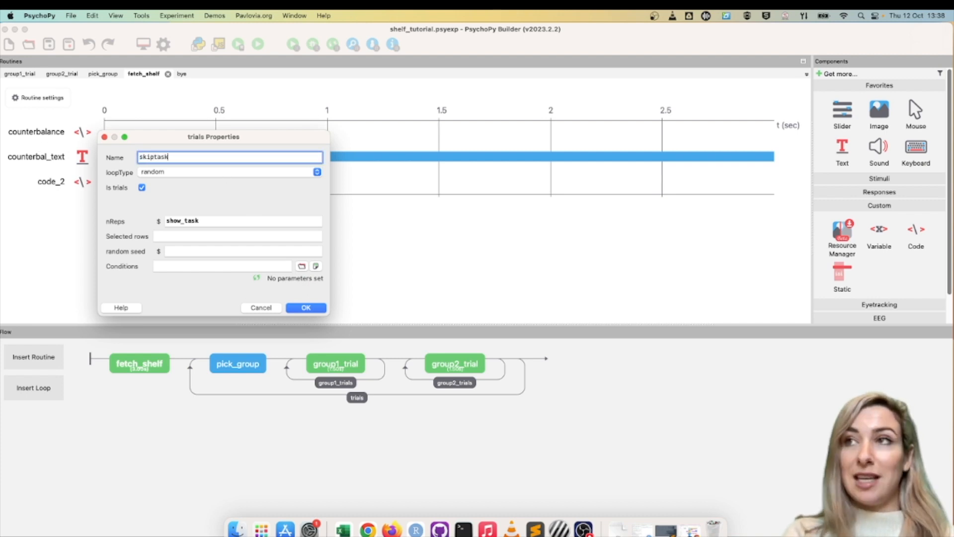
pyautogui.click(306, 308)
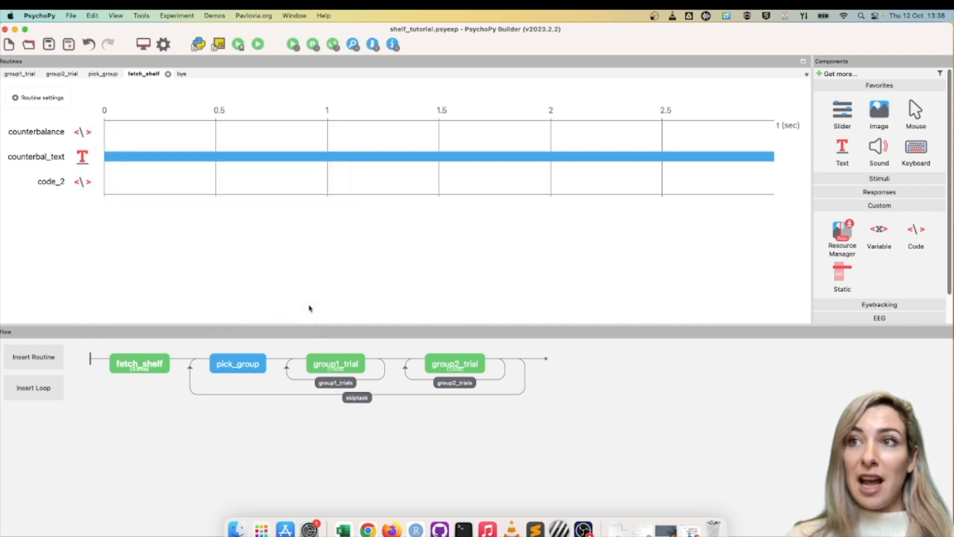
# Insert the existing bye routine at the end of the flow, after the skiptask loop.
pyautogui.click(38, 357)
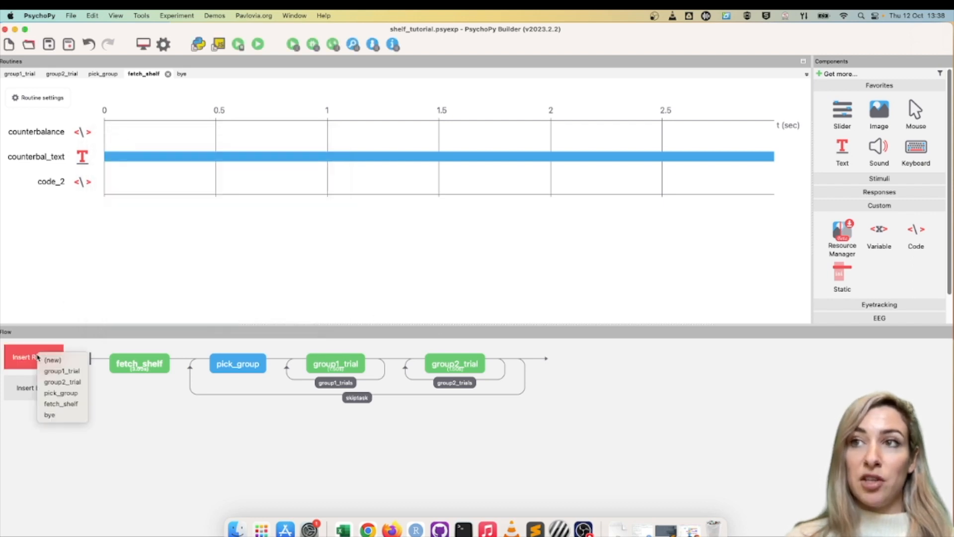
pyautogui.click(52, 415)
pyautogui.click(536, 358)
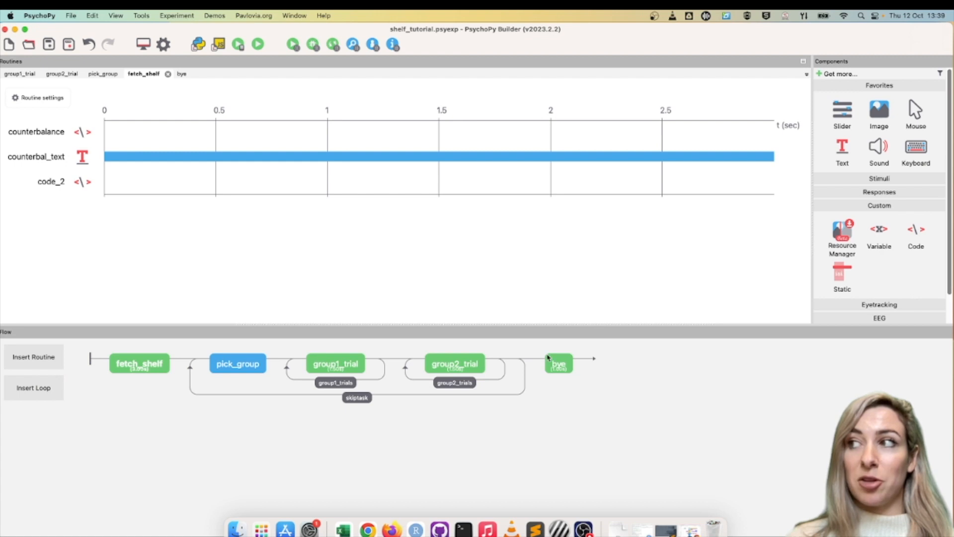
# Check the text component of the bye routine and save the experiment.
pyautogui.click(559, 365)
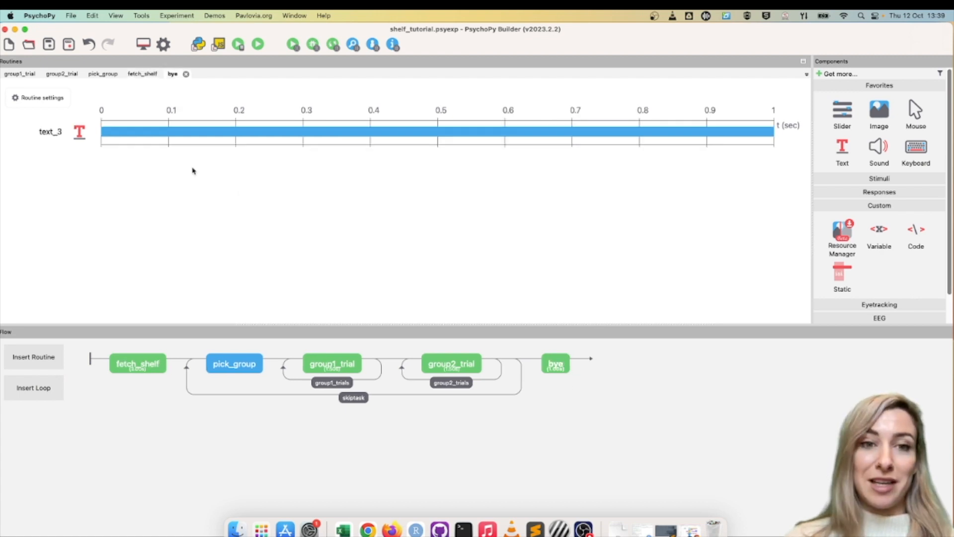
pyautogui.click(79, 134)
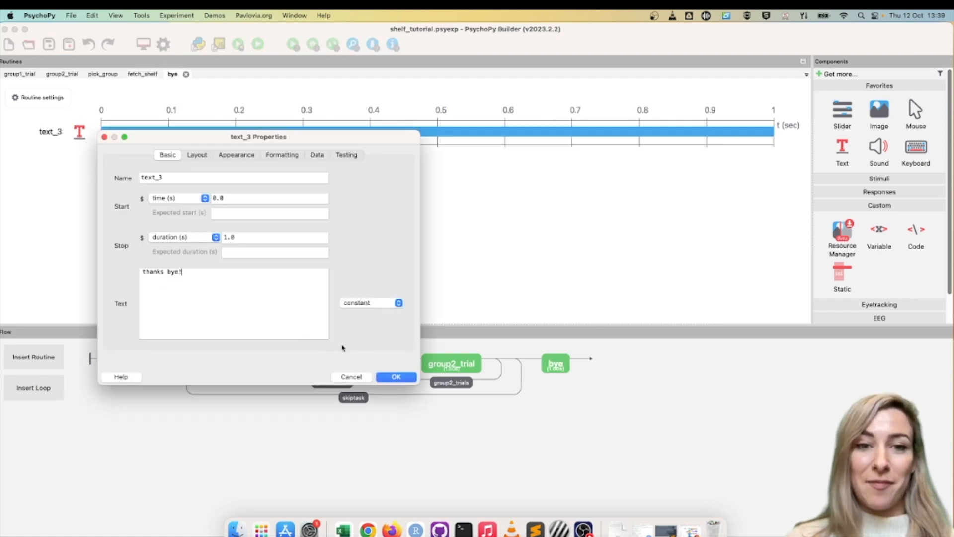
pyautogui.click(390, 376)
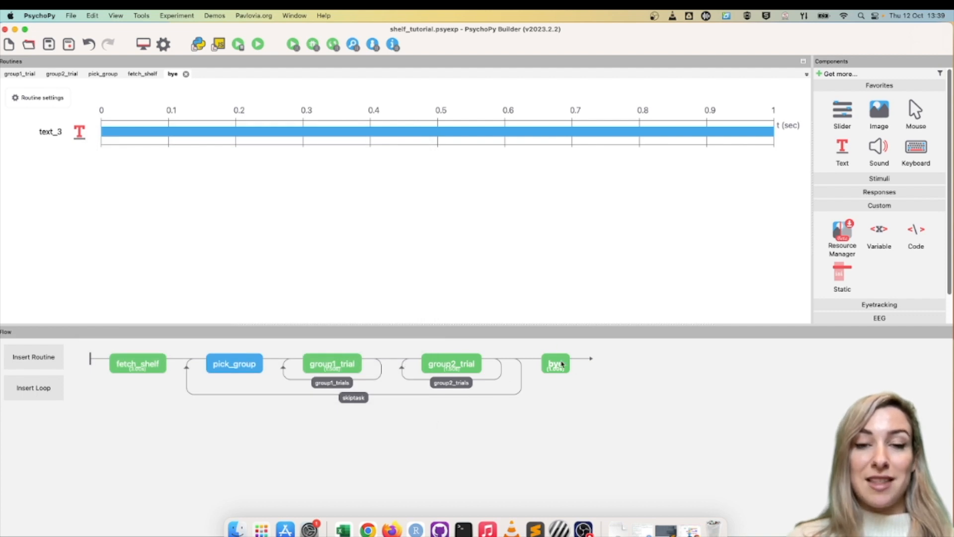
pyautogui.click(48, 48)
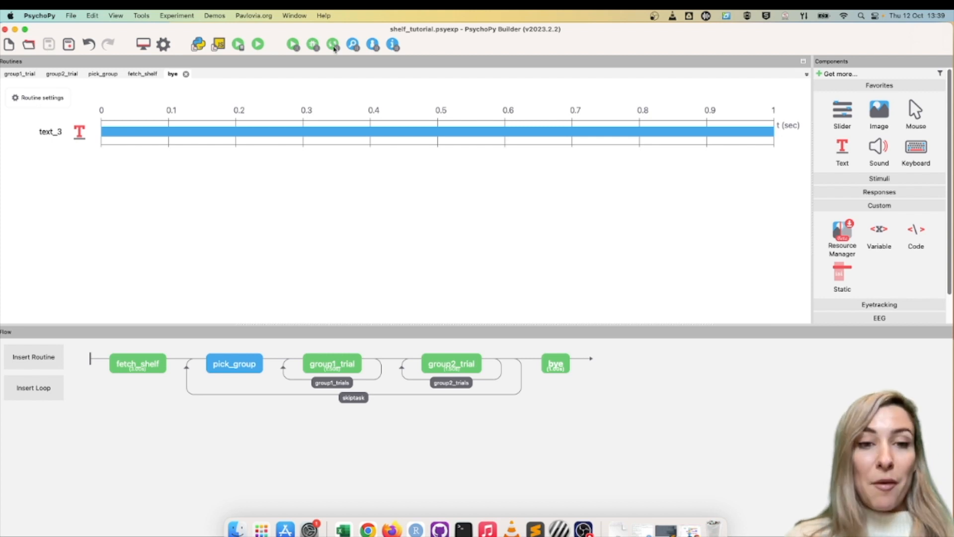
# Sync the experiment with Pavlovia, committing the changes with the summary "handle counterbal complete".
pyautogui.click(333, 45)
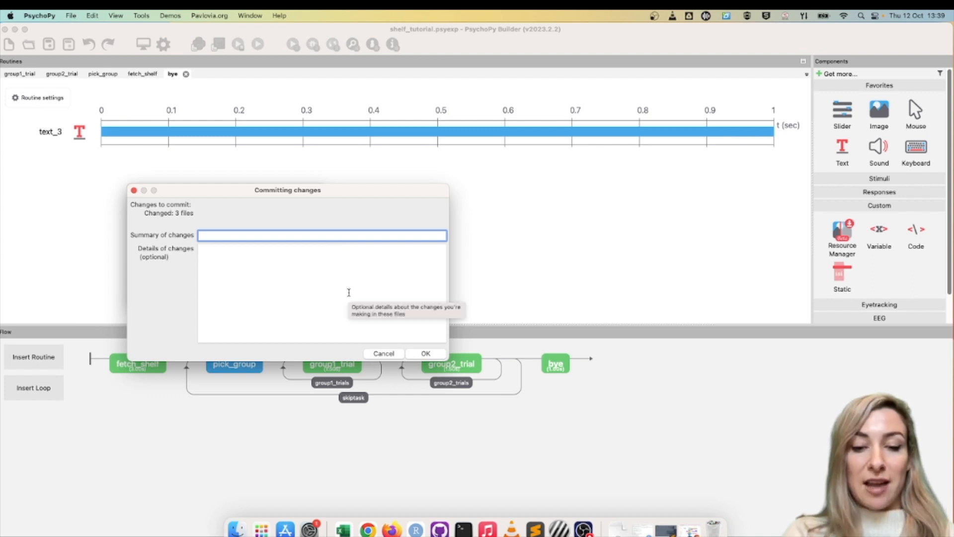
pyautogui.write('handle count')
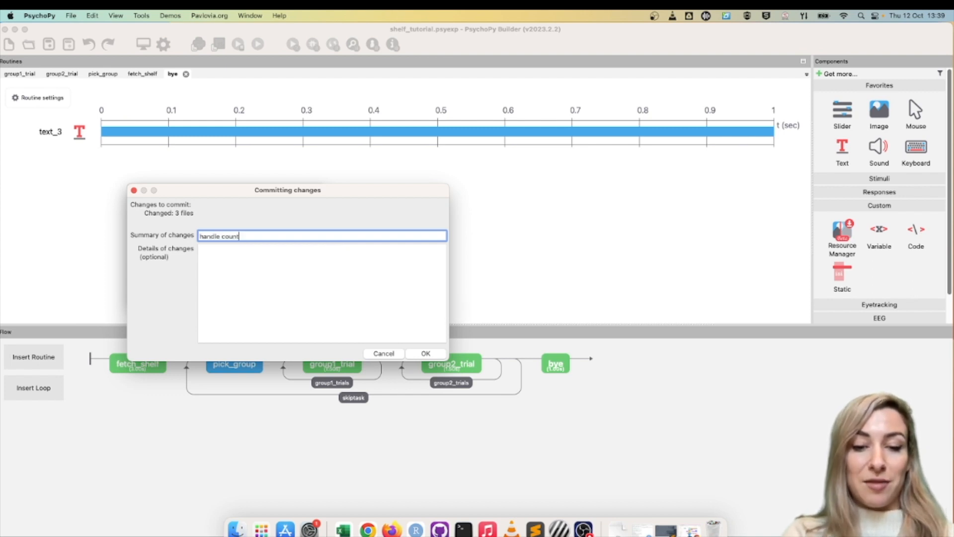
pyautogui.write('erbal co')
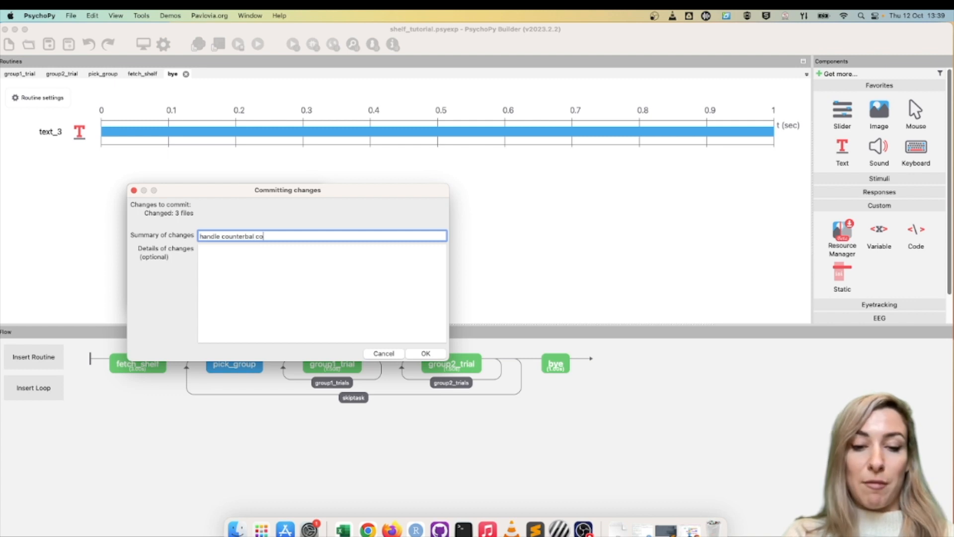
pyautogui.write('mbos')
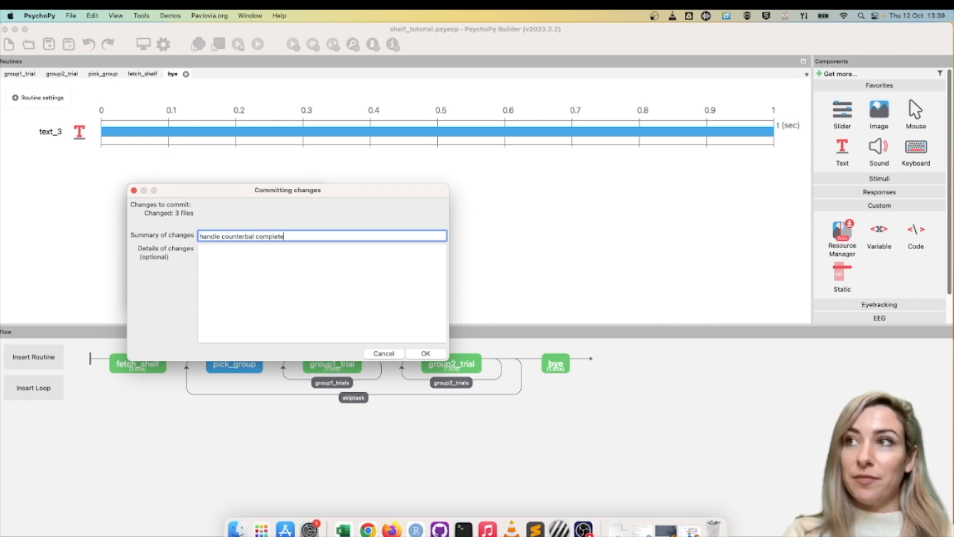
pyautogui.click(429, 354)
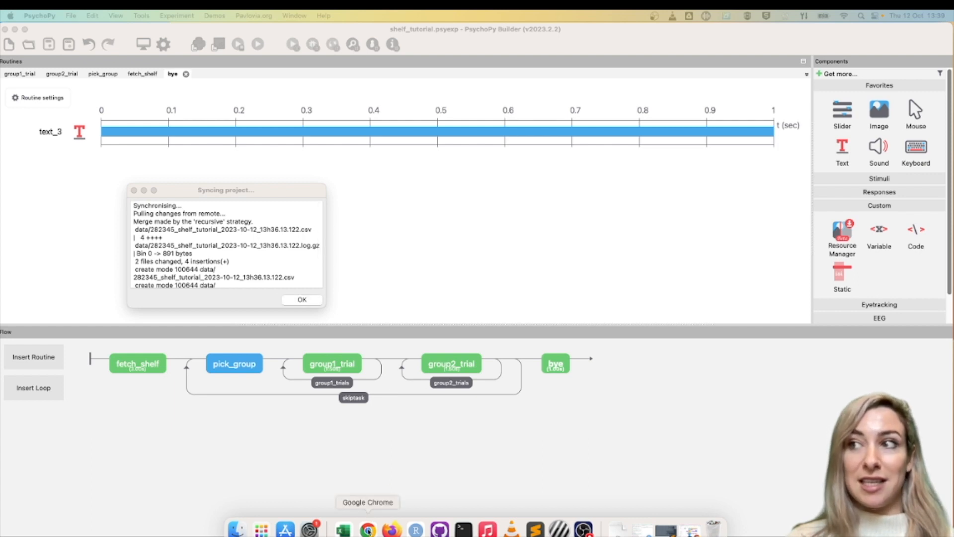
# Switch to Chrome, close the old experiment run, and start a new shelf_tutorial session from its Pavlovia experiment URL with the prefilled participant ID.
pyautogui.click(367, 529)
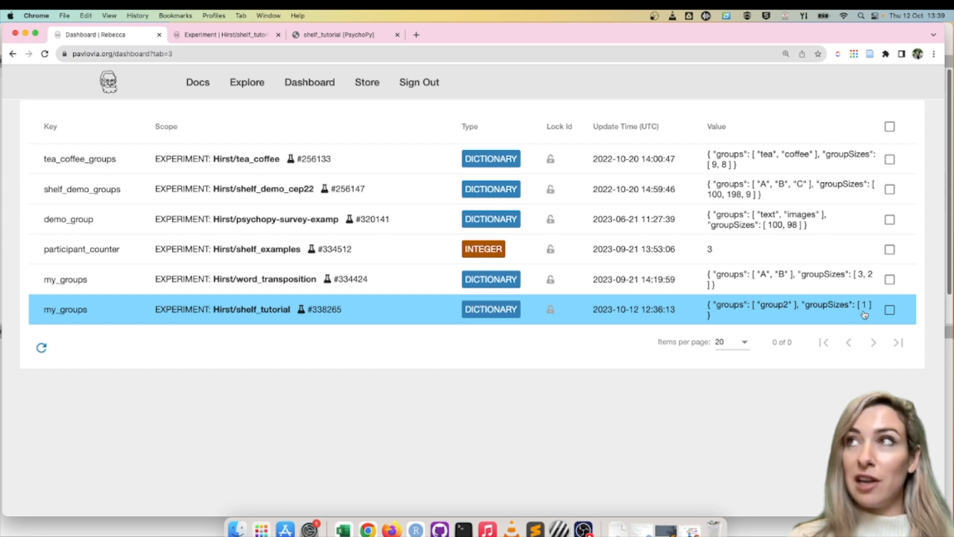
pyautogui.click(398, 35)
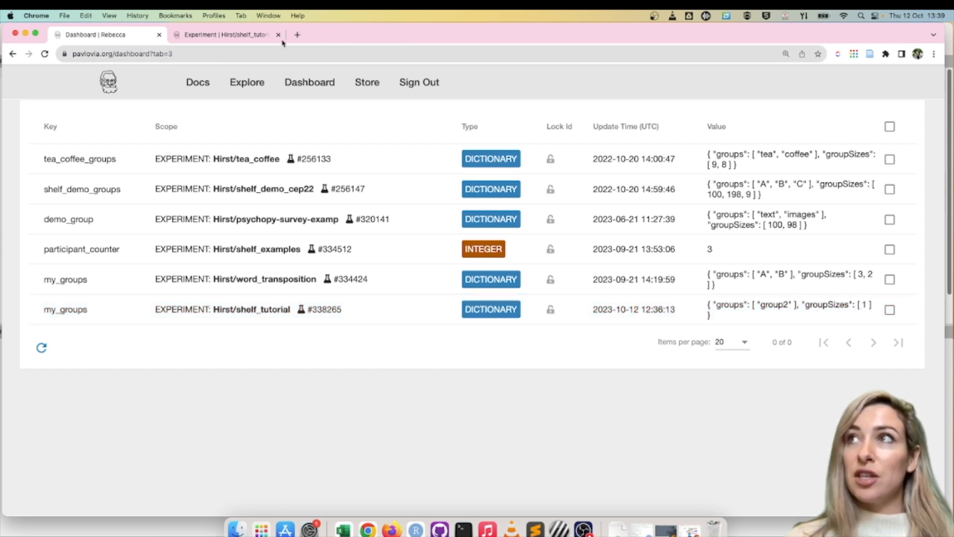
pyautogui.click(223, 35)
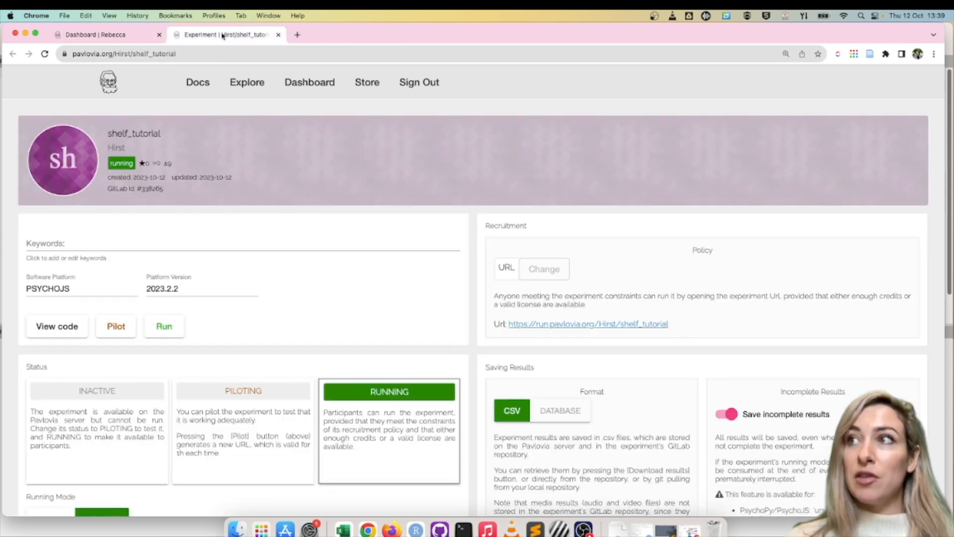
pyautogui.click(585, 327)
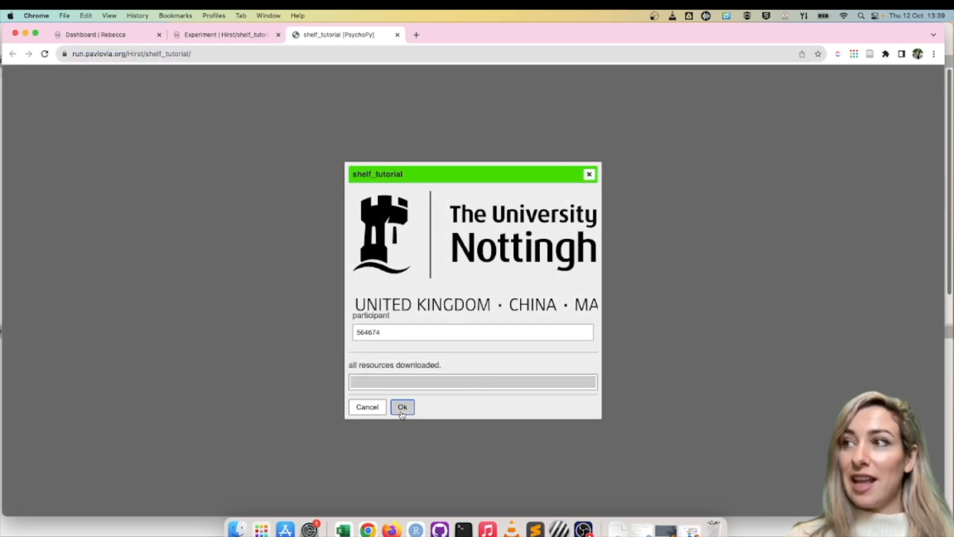
pyautogui.click(401, 408)
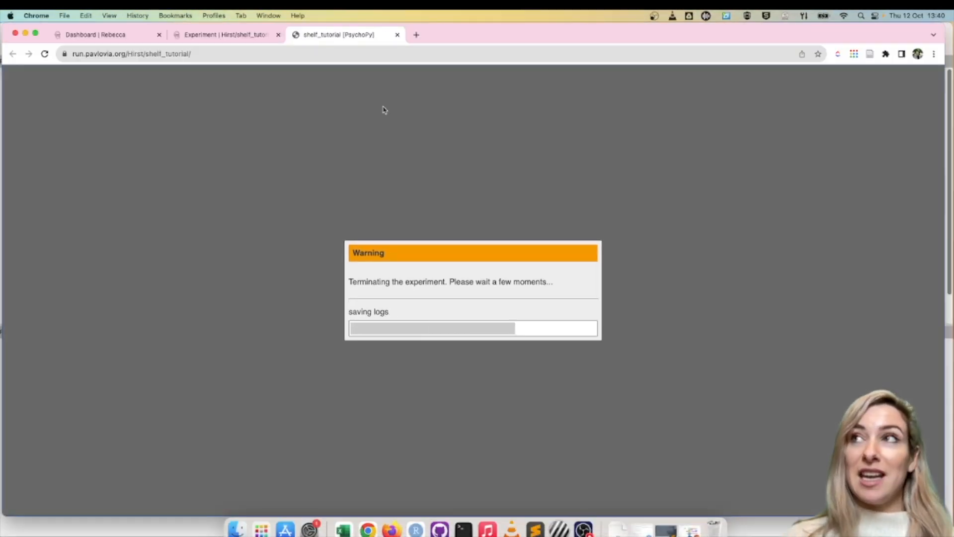
# Reload the shelf_tutorial run page and start another session with the prefilled participant ID to test the completed-sampling case.
pyautogui.click(381, 52)
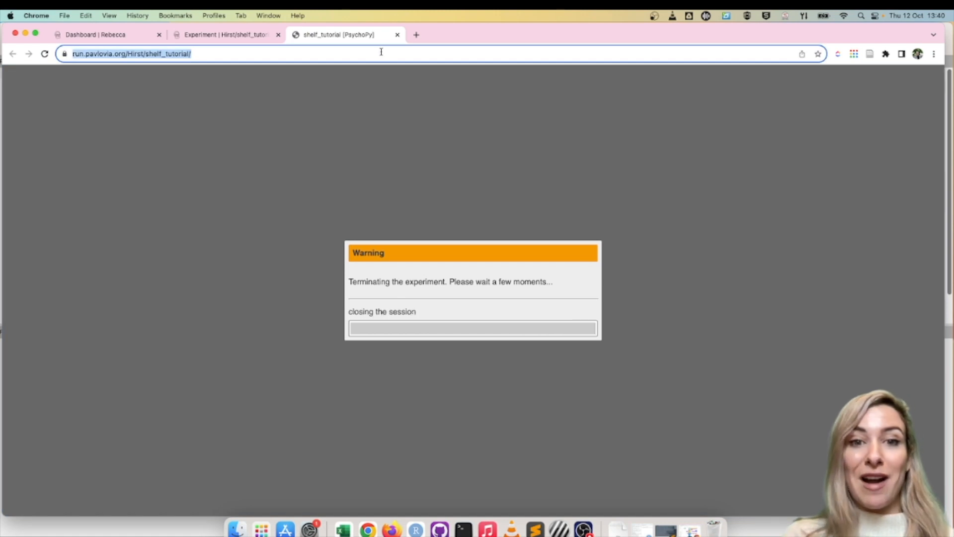
pyautogui.press('Return')
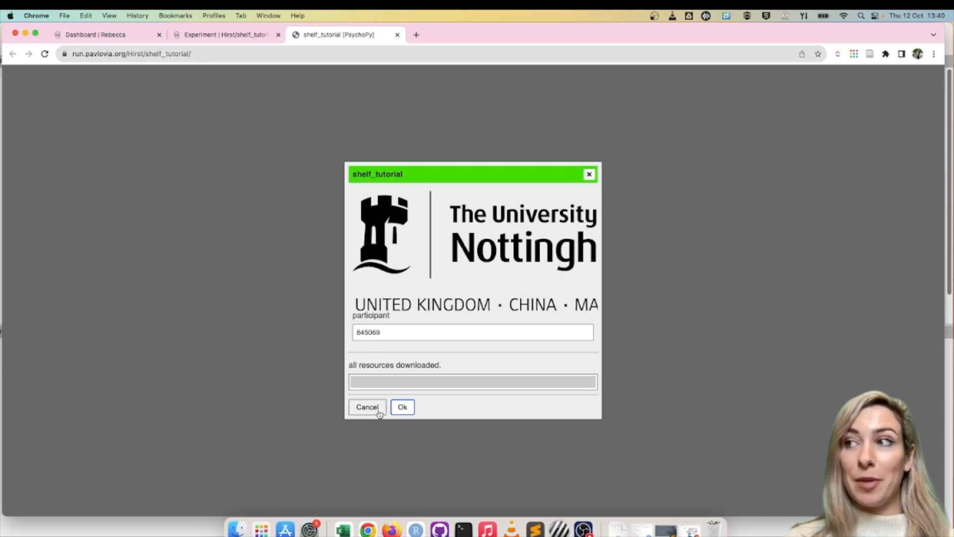
pyautogui.click(402, 407)
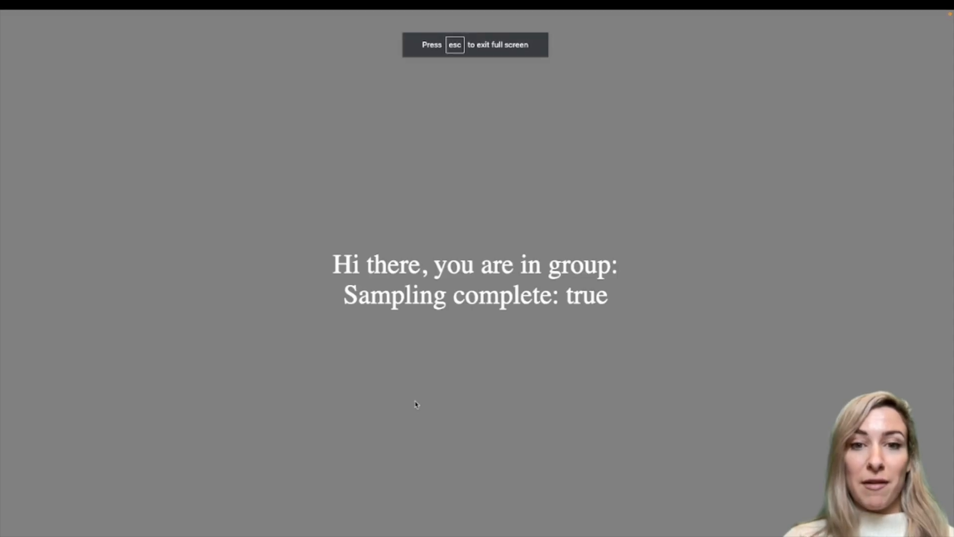